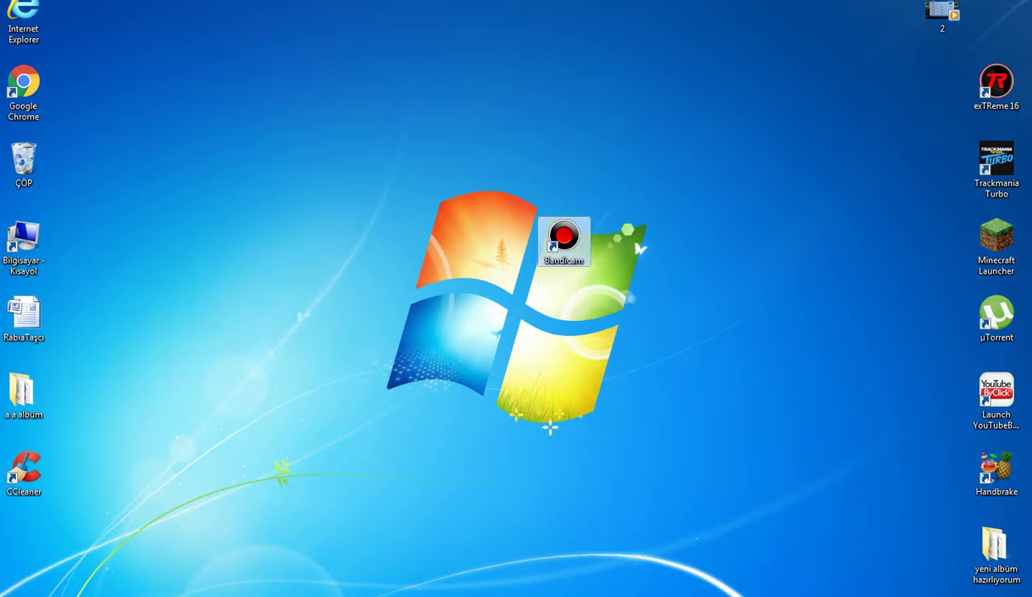
Drag the Bandicam shortcut to the desktop's top-right corner and bring up the desktop menu.
{"action": "left_click_drag", "start_coordinate": [729, 93], "coordinate": [990, 20]}
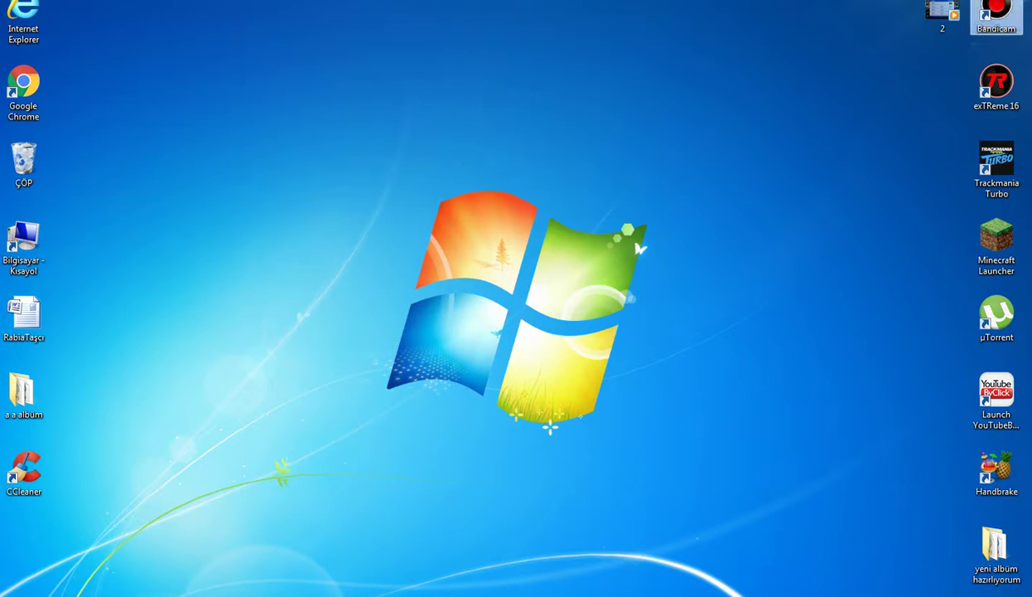
{"action": "right_click", "coordinate": [654, 297]}
Refresh the desktop and open the Karşıdan Yüklemeler folder by searching 'ka'.
{"action": "left_click", "coordinate": [688, 333]}
{"action": "key", "text": "super"}
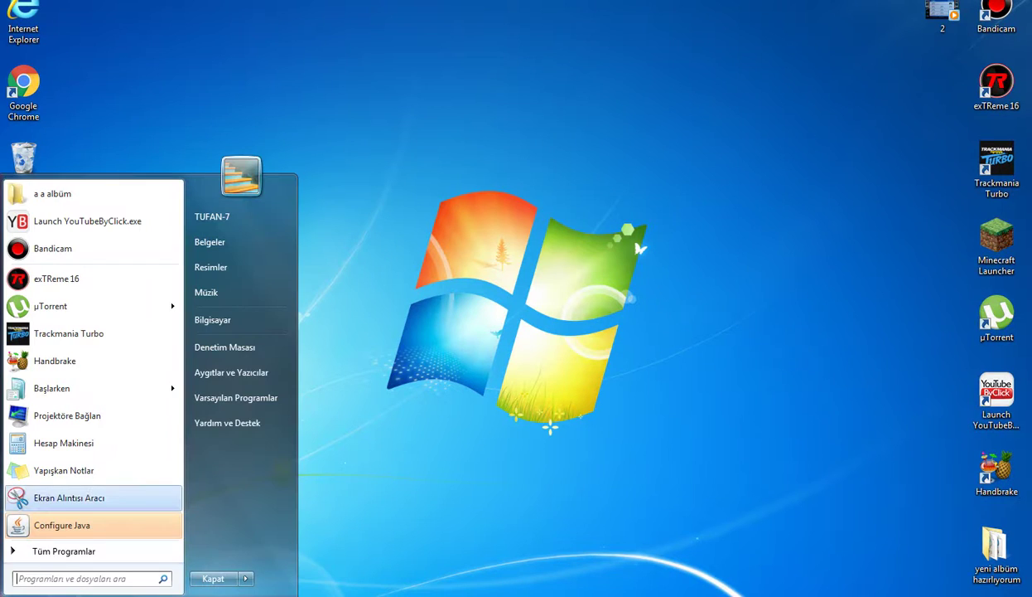
{"action": "type", "text": "ka"}
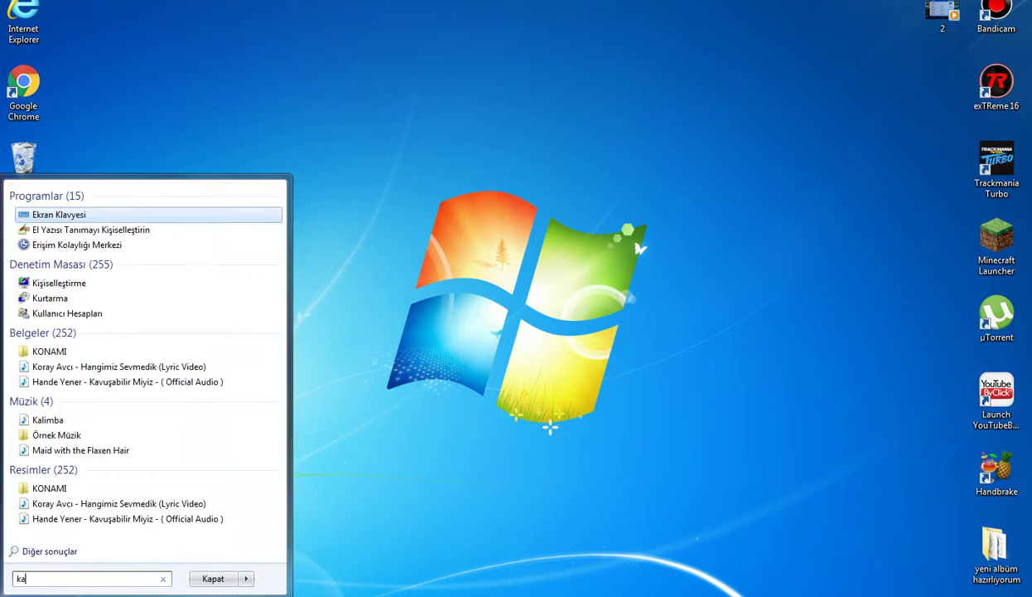
{"action": "key", "text": "Up"}
{"action": "key", "text": "Up"}
{"action": "key", "text": "Up"}
{"action": "key", "text": "Up"}
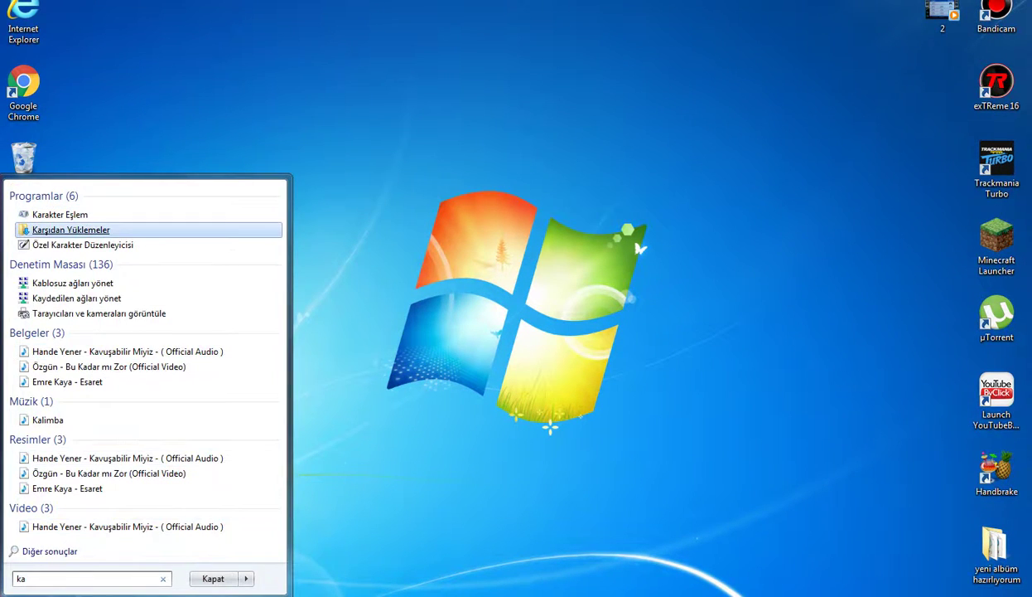
{"action": "key", "text": "Up"}
{"action": "key", "text": "Down"}
{"action": "key", "text": "Return"}
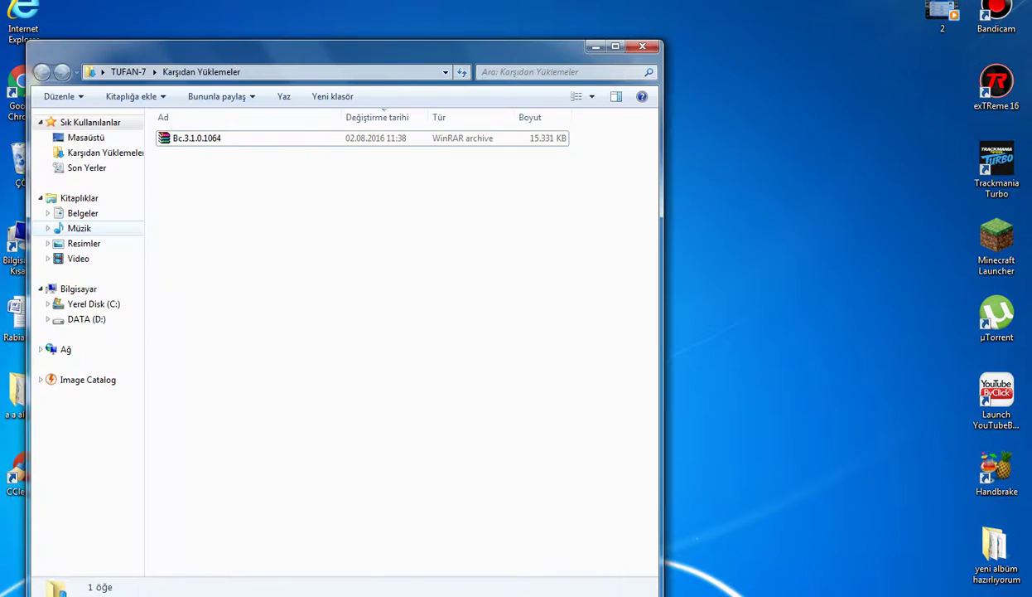
Reposition the folder window and open the Bc.3.1.0.1064 archive in WinRAR.
{"action": "left_click_drag", "start_coordinate": [331, 46], "coordinate": [349, 19]}
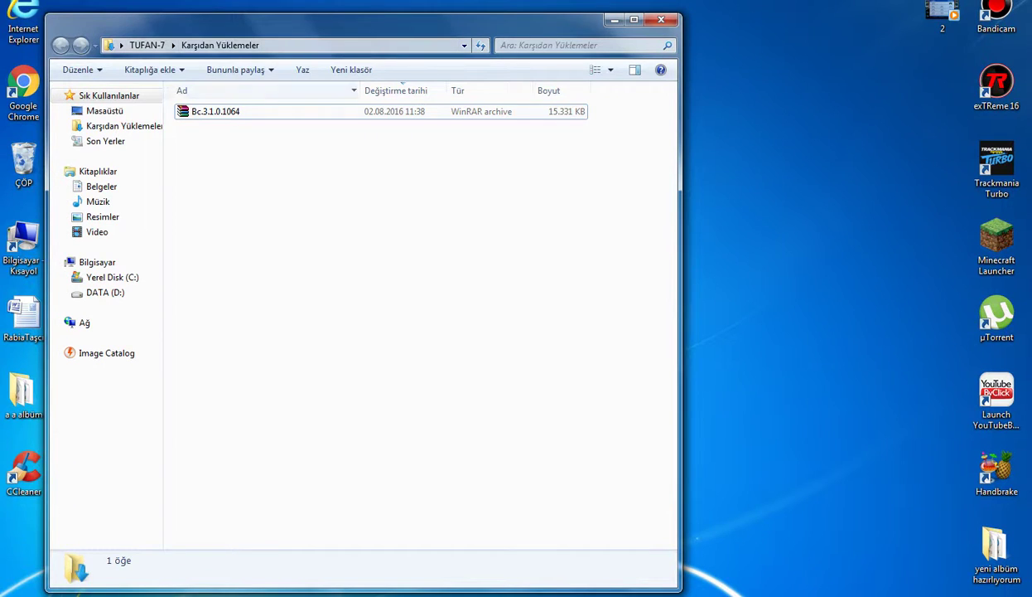
{"action": "left_click_drag", "start_coordinate": [338, 125], "coordinate": [196, 112]}
{"action": "left_click", "coordinate": [274, 141]}
{"action": "double_click", "coordinate": [216, 111]}
Move the WinRAR window showing Bc.3.1.0.1064.rar to the left and down.
{"action": "left_click", "coordinate": [661, 19]}
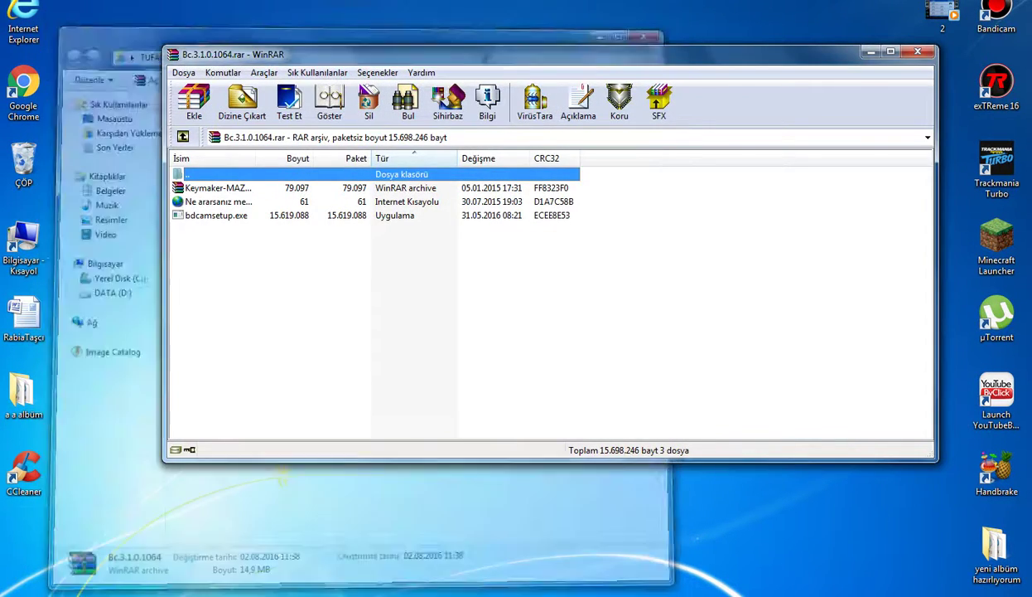
{"action": "left_click_drag", "start_coordinate": [332, 52], "coordinate": [215, 87]}
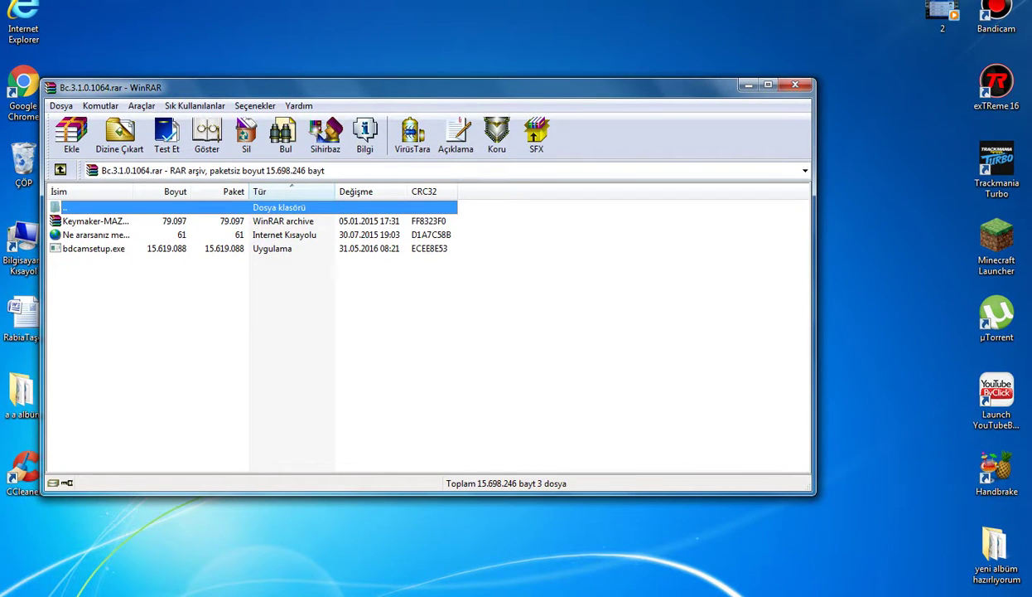
{"action": "key", "text": "super"}
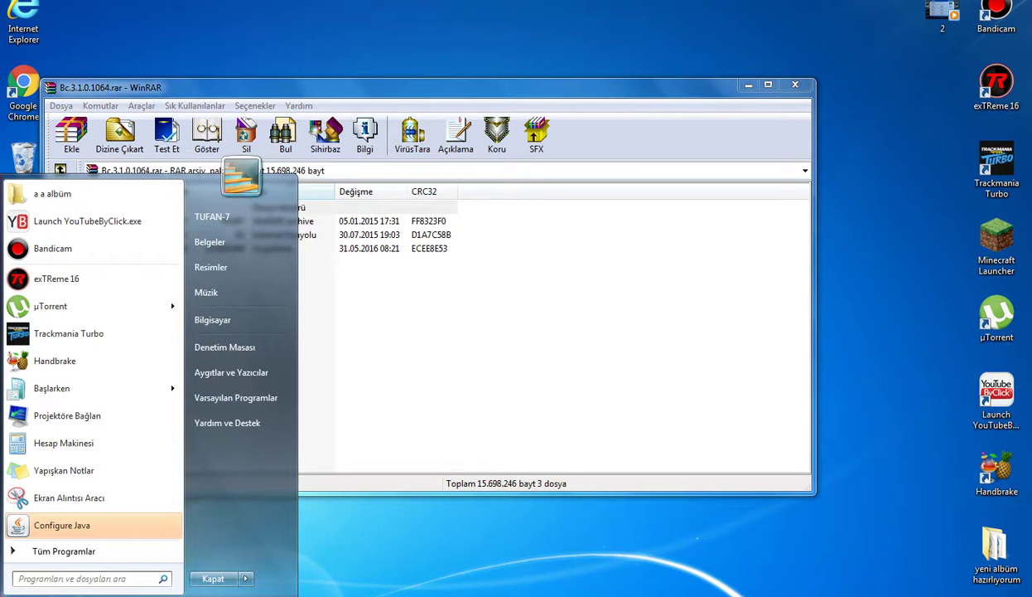
{"action": "type", "text": "de"}
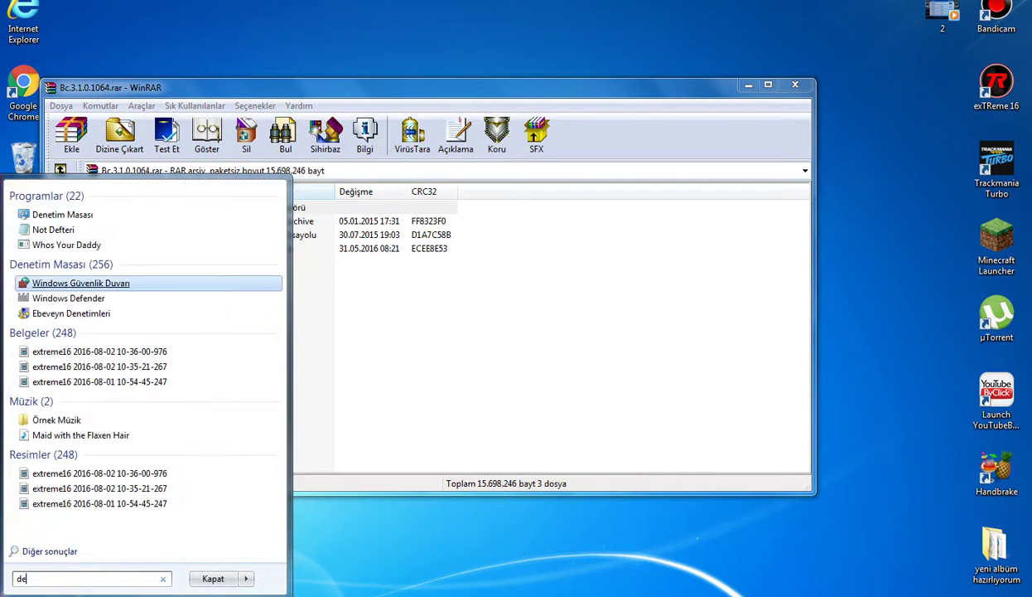
{"action": "key", "text": "Up"}
{"action": "key", "text": "Up"}
{"action": "key", "text": "Up"}
{"action": "key", "text": "Down"}
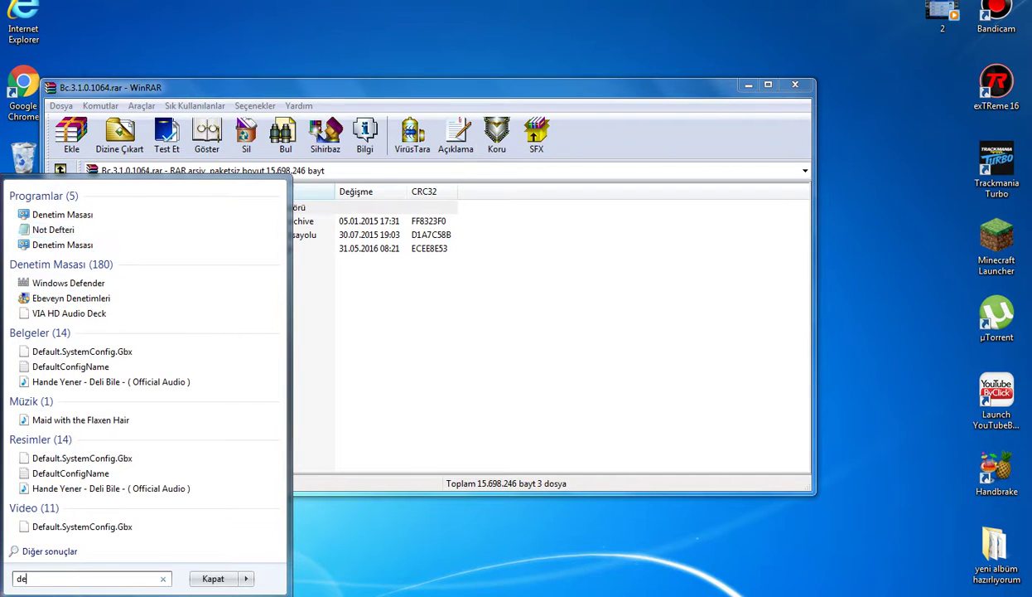
{"action": "key", "text": "Down"}
{"action": "key", "text": "Return"}
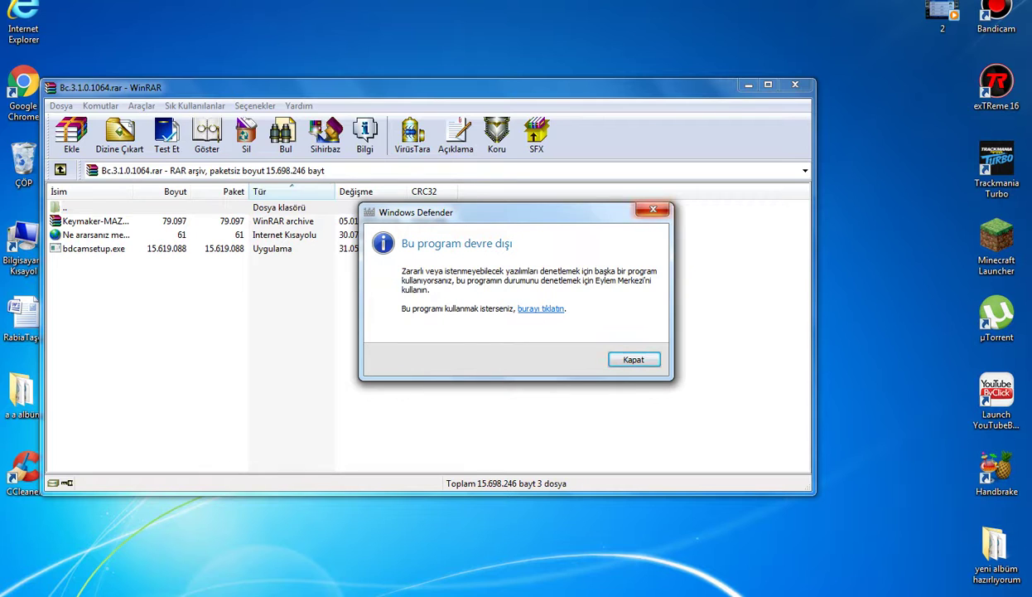
{"action": "left_click", "coordinate": [653, 209]}
{"action": "right_click", "coordinate": [819, 221]}
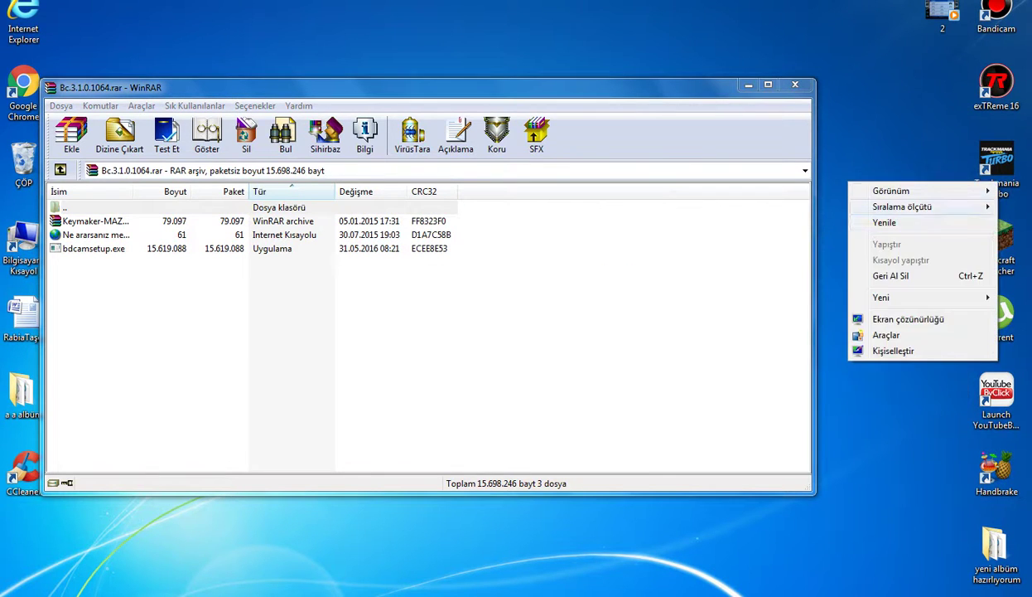
{"action": "key", "text": "Escape"}
{"action": "key", "text": "alt+Tab"}
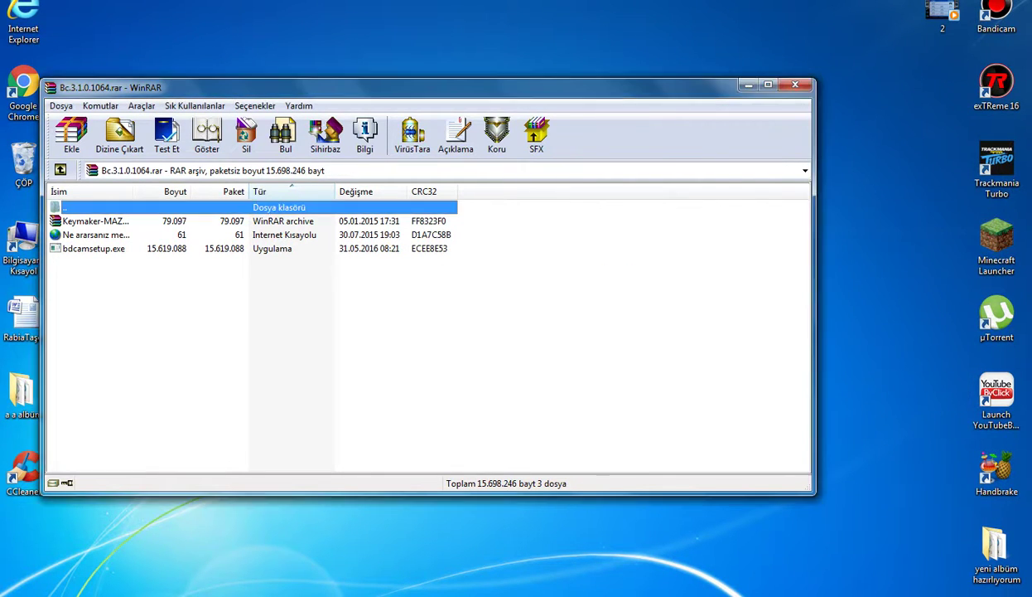
Drag Keymaker-MAZE.rar out of the Bandicam archive onto the desktop, then close that archive.
{"action": "key", "text": "ctrl+a"}
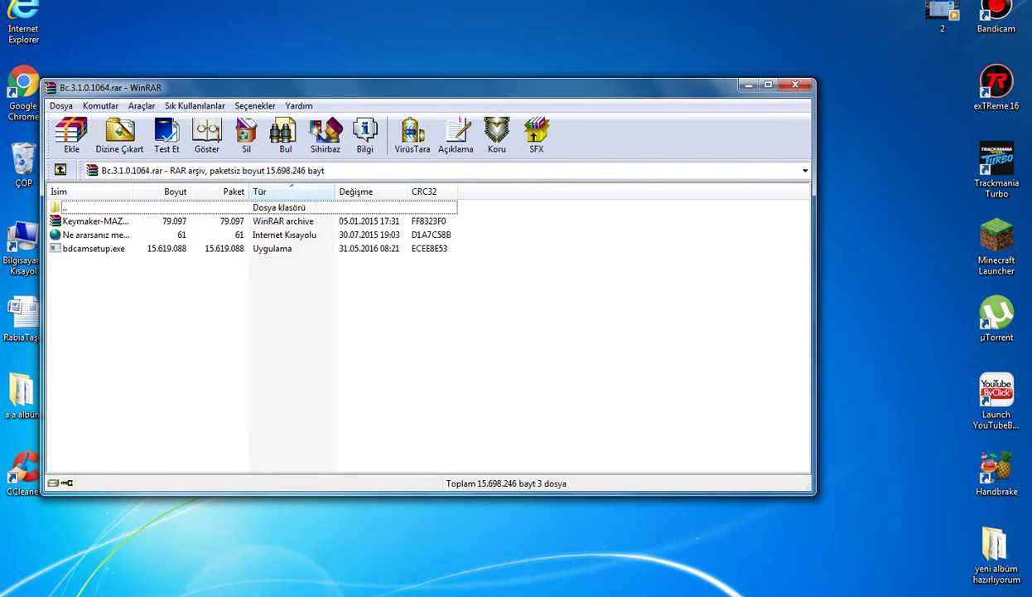
{"action": "left_click_drag", "start_coordinate": [115, 257], "coordinate": [465, 248]}
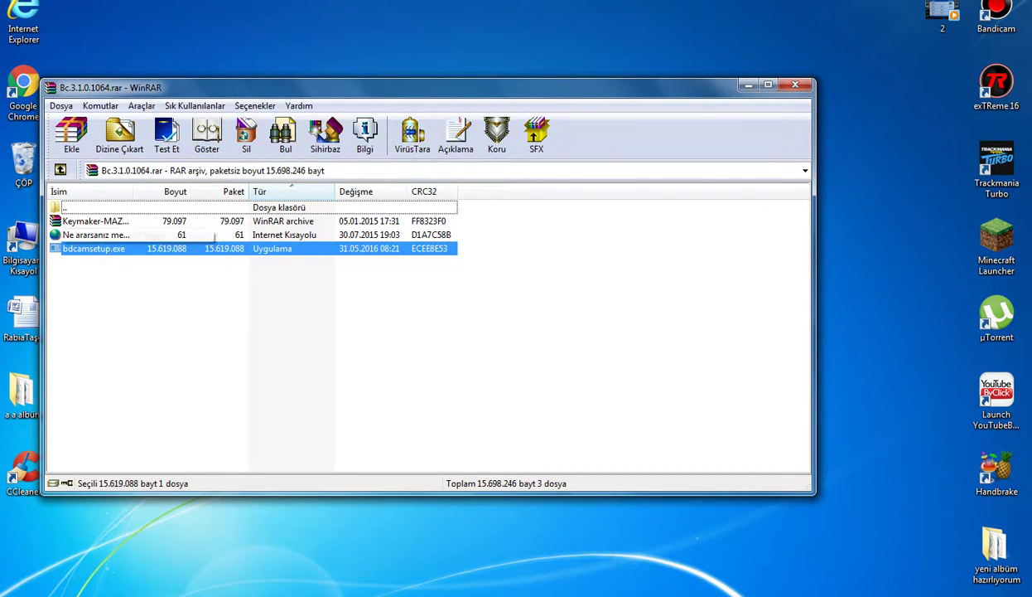
{"action": "left_click", "coordinate": [95, 234]}
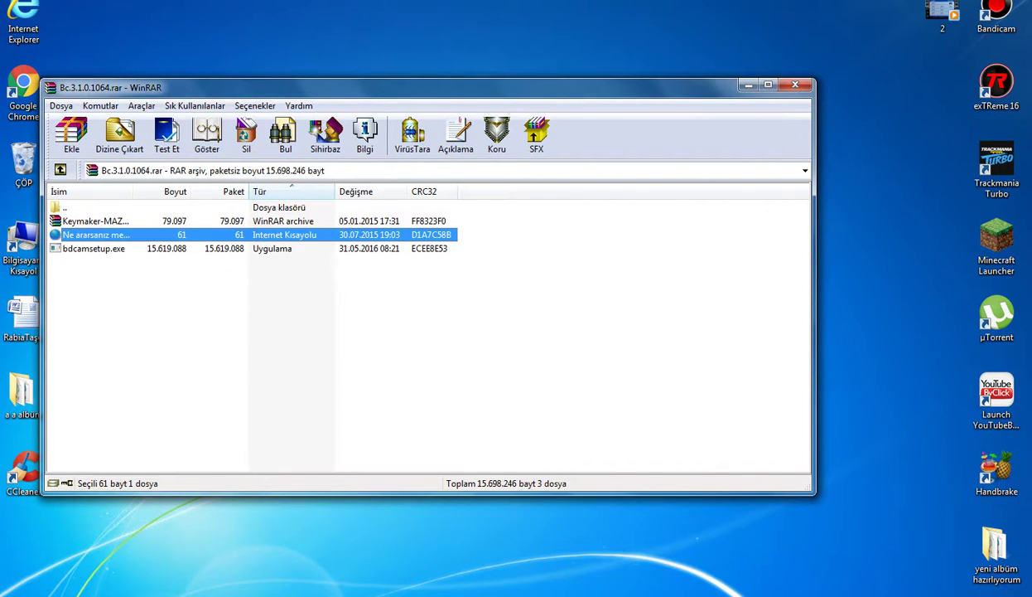
{"action": "left_click", "coordinate": [95, 220]}
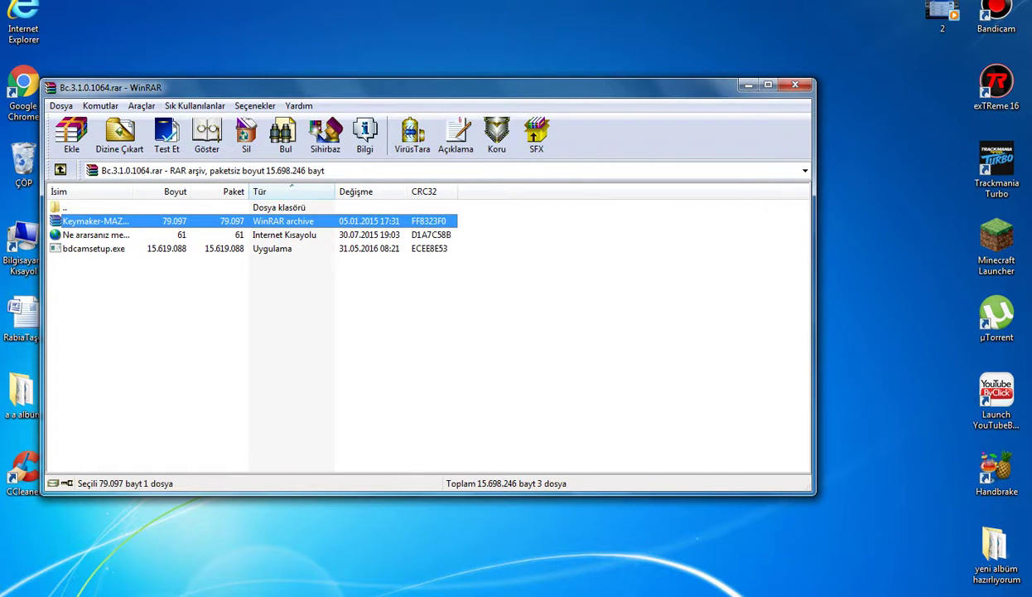
{"action": "left_click_drag", "start_coordinate": [96, 221], "coordinate": [672, 166]}
{"action": "left_click", "coordinate": [795, 83]}
{"action": "left_click_drag", "start_coordinate": [714, 127], "coordinate": [655, 157]}
Open Keymaker-MAZE.rar, extract keymaker.exe onto the desktop, and close WinRAR.
{"action": "double_click", "coordinate": [655, 157]}
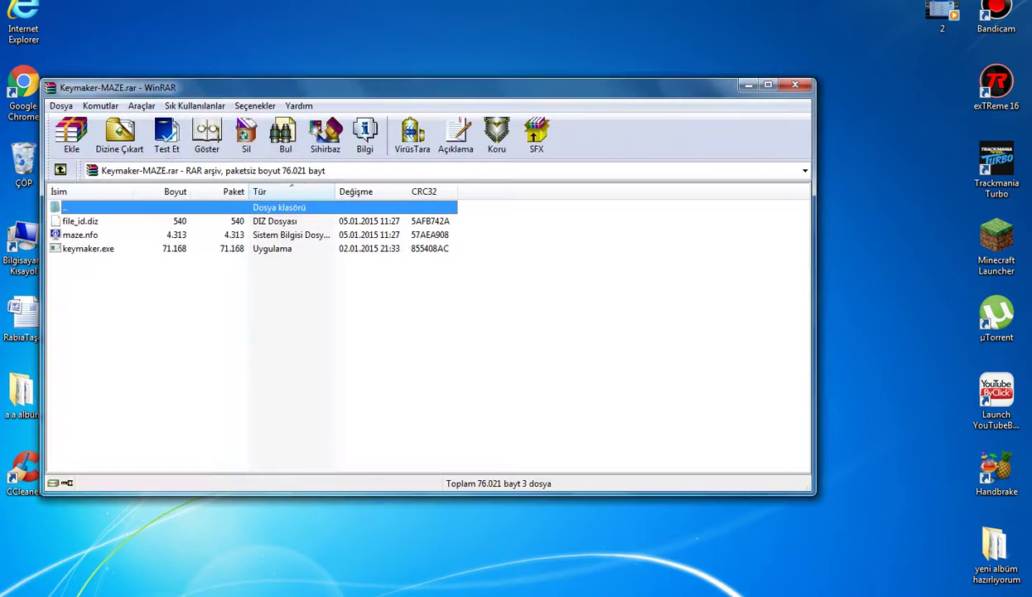
{"action": "left_click_drag", "start_coordinate": [249, 87], "coordinate": [536, 48]}
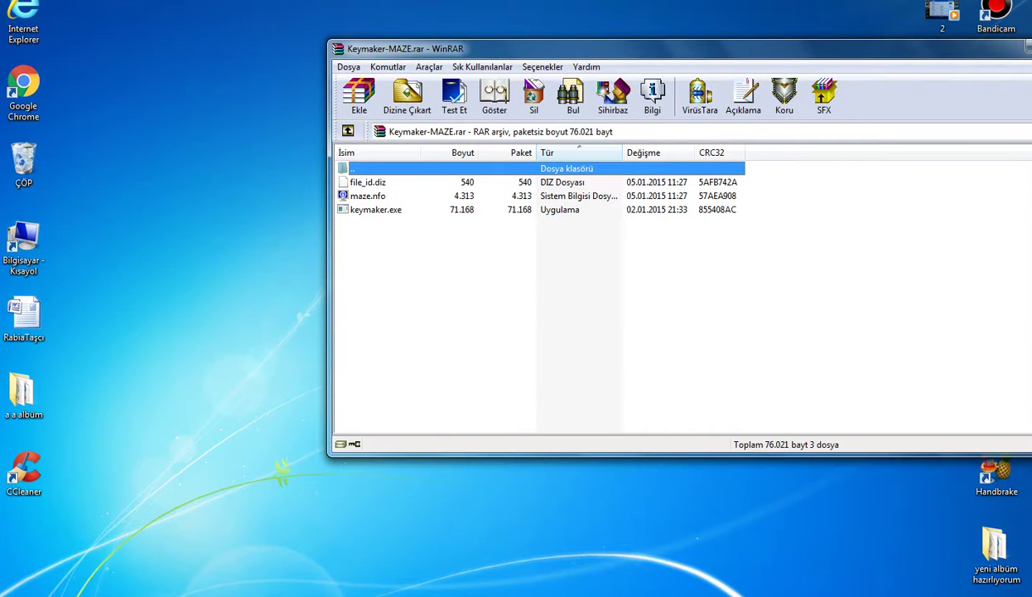
{"action": "left_click", "coordinate": [375, 210]}
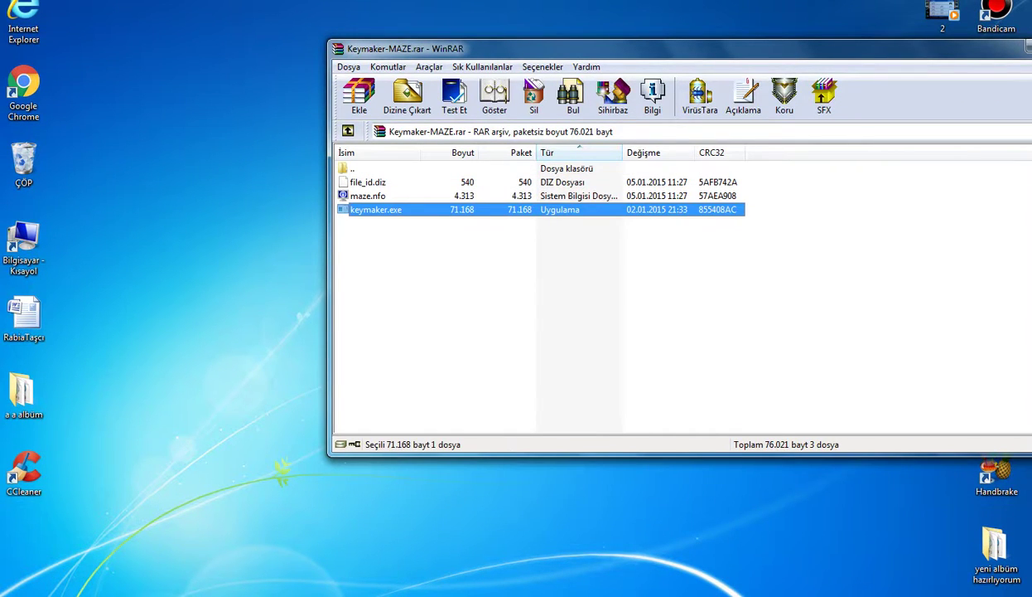
{"action": "left_click_drag", "start_coordinate": [375, 210], "coordinate": [184, 236]}
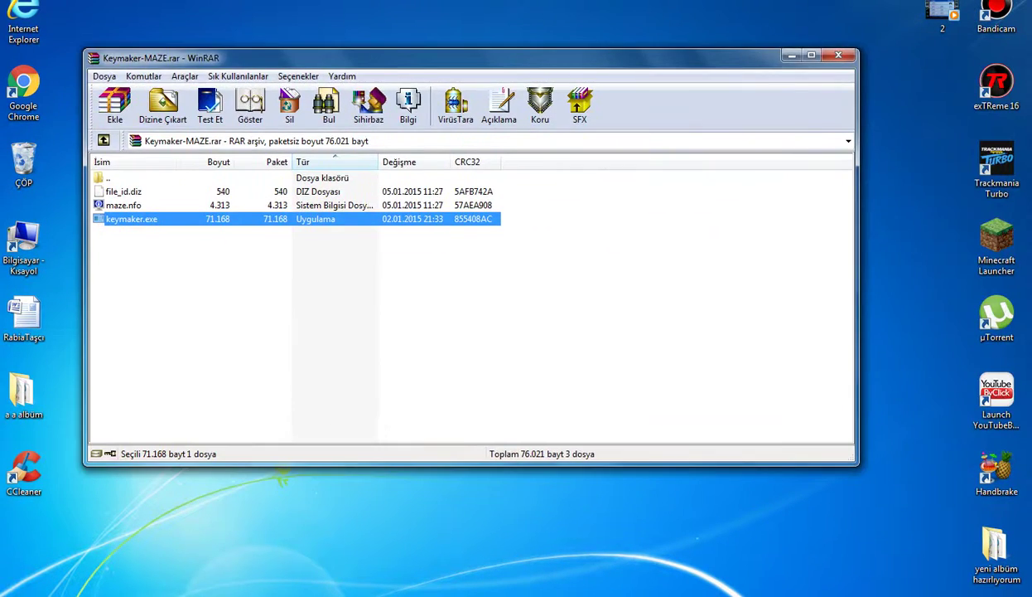
{"action": "left_click", "coordinate": [838, 55]}
Delete the Keymaker-MAZE archive with Sil, confirming it goes to the Recycle Bin.
{"action": "right_click", "coordinate": [682, 144]}
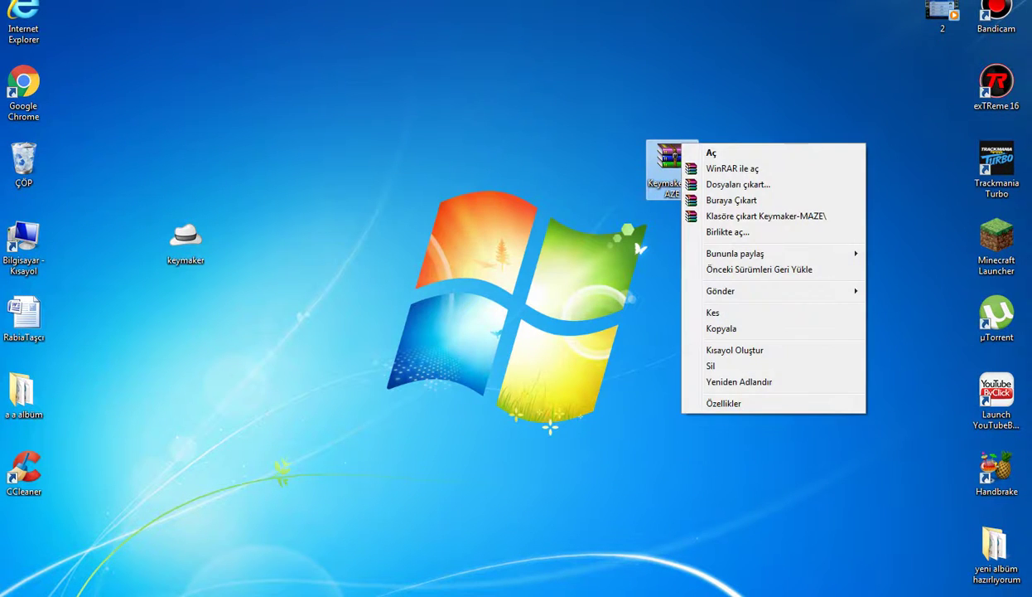
{"action": "left_click", "coordinate": [711, 366]}
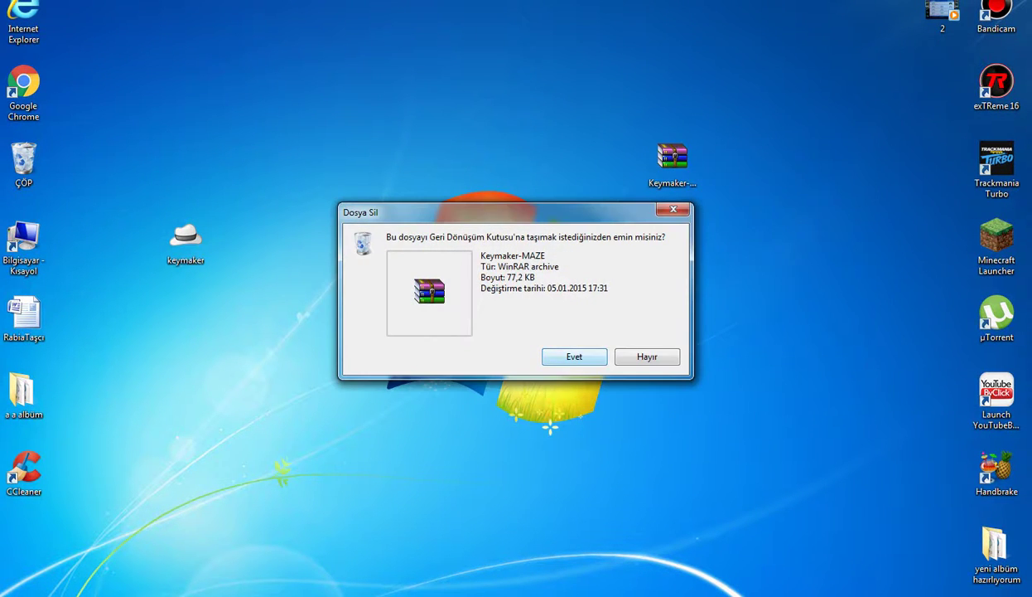
{"action": "key", "text": "Return"}
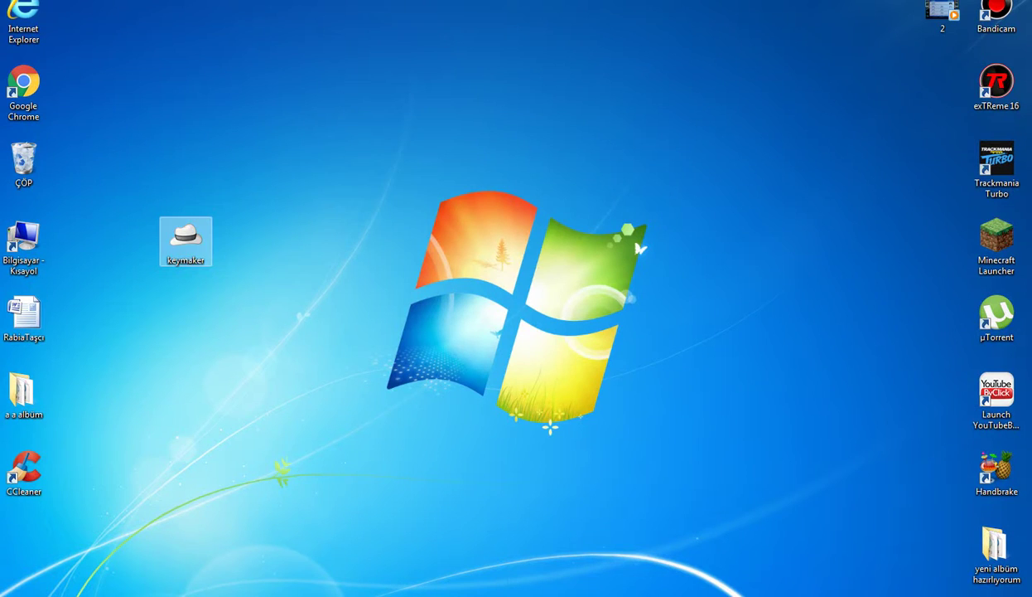
Launch keymaker.exe from the desktop and let it run past the unverified-publisher warning.
{"action": "left_click_drag", "start_coordinate": [186, 241], "coordinate": [402, 240]}
{"action": "key", "text": "Return"}
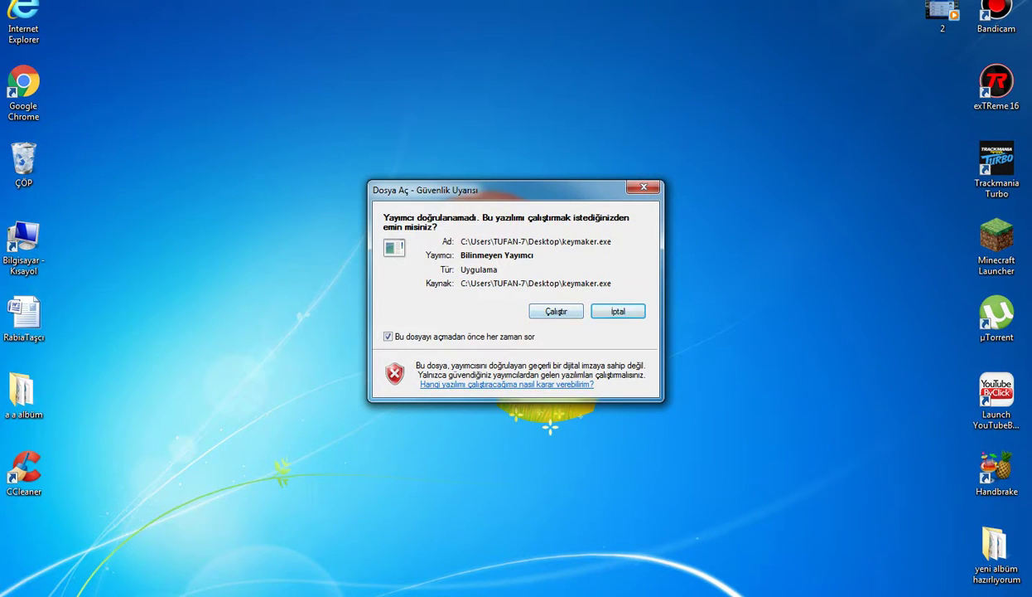
{"action": "key", "text": "Return"}
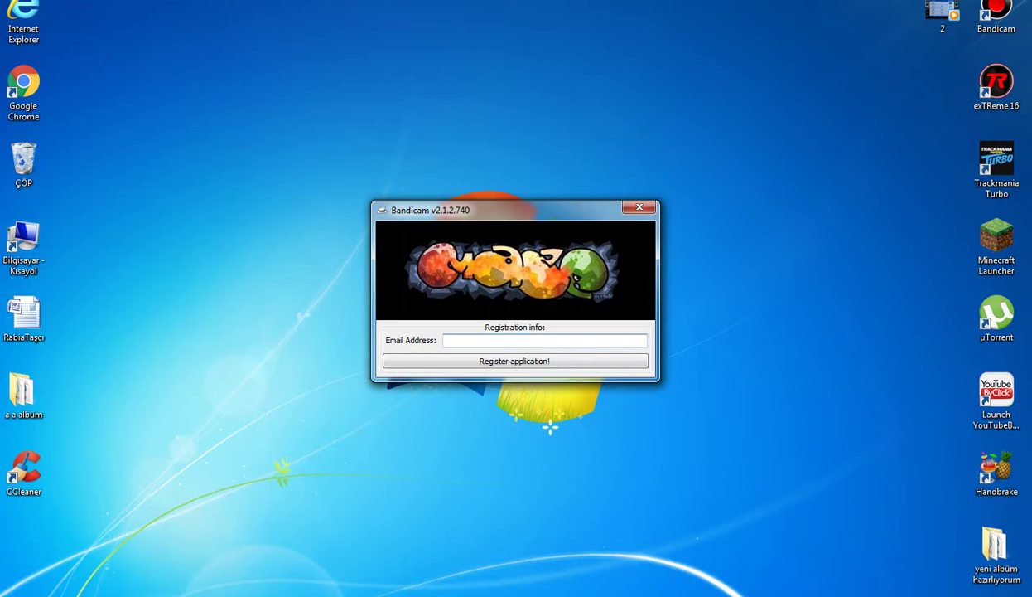
Type the registration e-mail address into the keymaker's Email field, fixing typos, then select it.
{"action": "left_click_drag", "start_coordinate": [514, 209], "coordinate": [317, 168]}
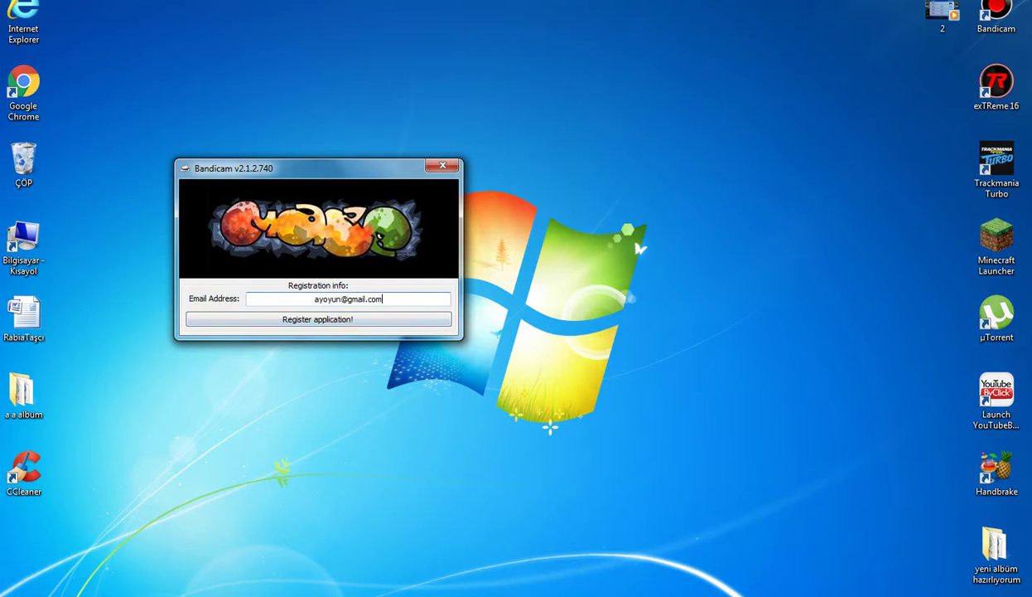
{"action": "key", "text": "ctrl+a"}
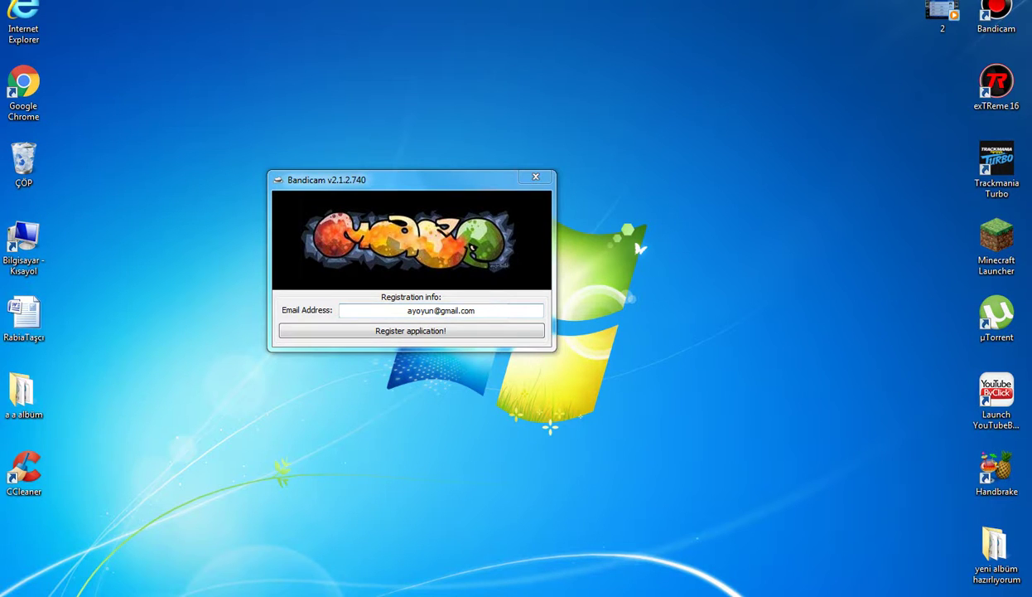
Close the keymaker window and move the keymaker icon above the Windows logo.
{"action": "left_click", "coordinate": [536, 176]}
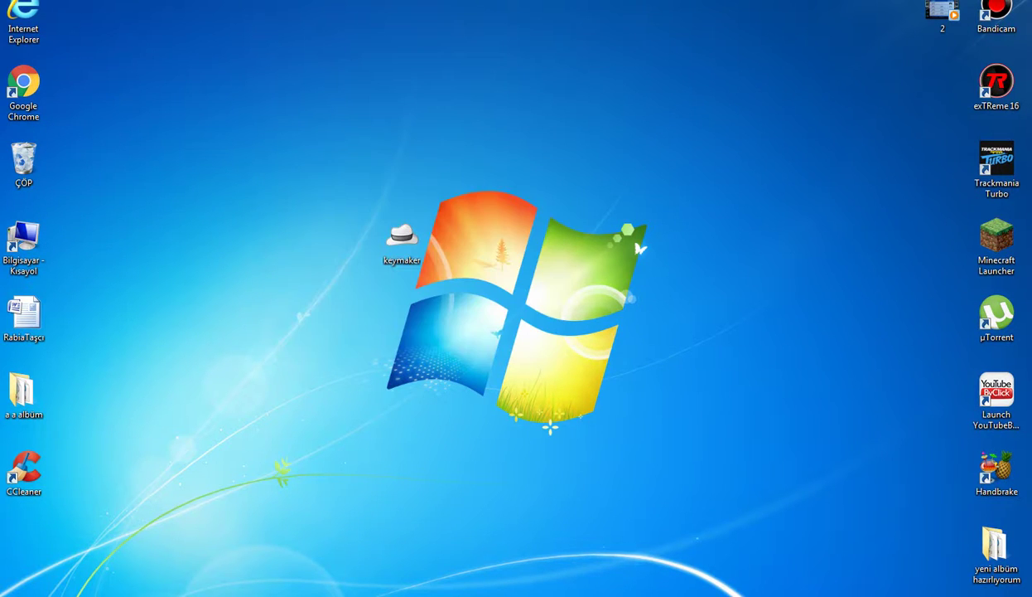
{"action": "double_click", "coordinate": [401, 241]}
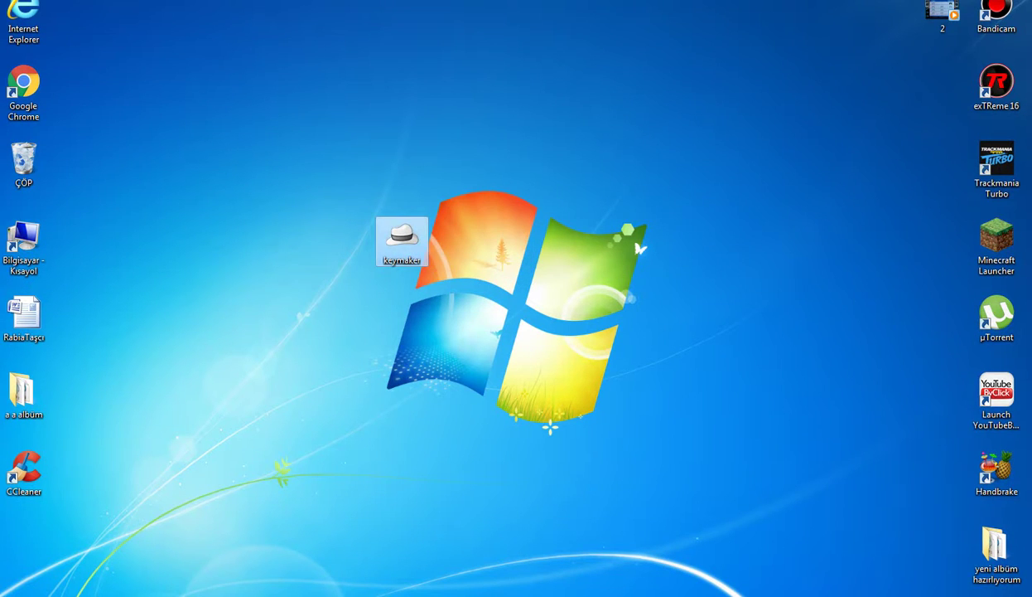
{"action": "left_click_drag", "start_coordinate": [402, 240], "coordinate": [564, 166]}
{"action": "left_click_drag", "start_coordinate": [641, 153], "coordinate": [618, 141]}
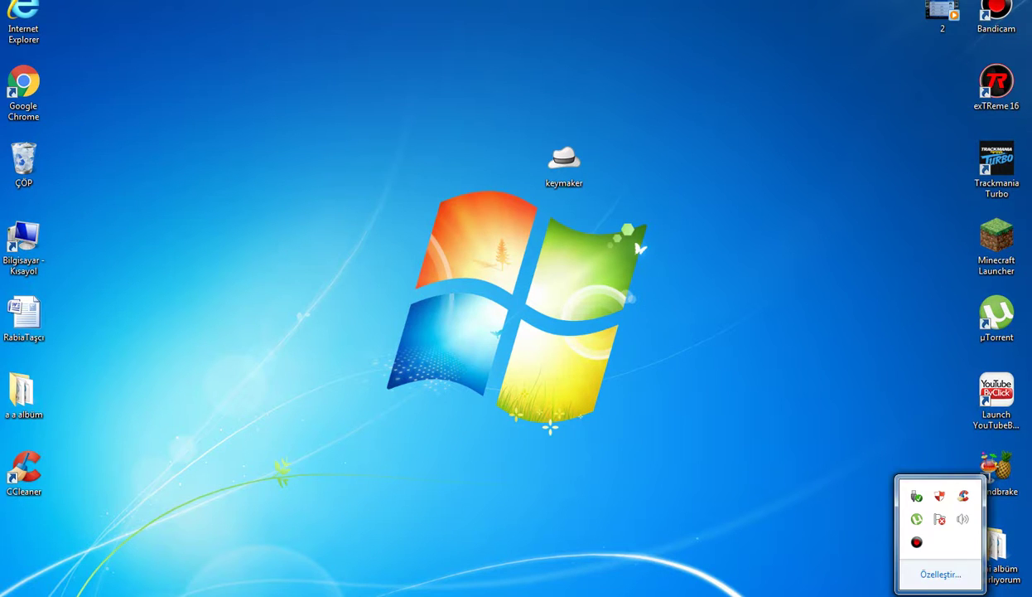
{"action": "left_click", "coordinate": [916, 542]}
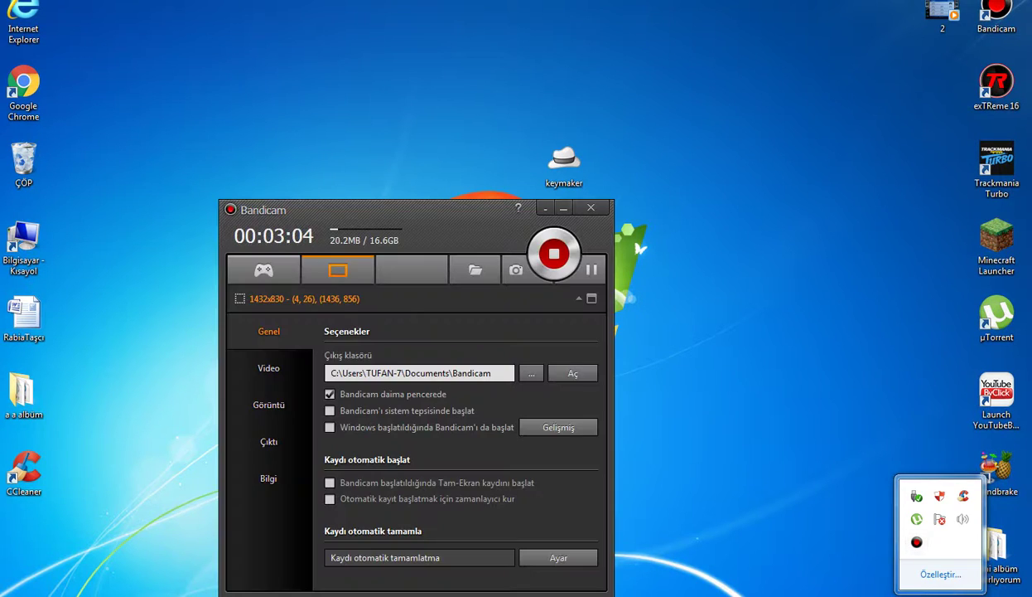
{"action": "left_click_drag", "start_coordinate": [332, 209], "coordinate": [384, 109]}
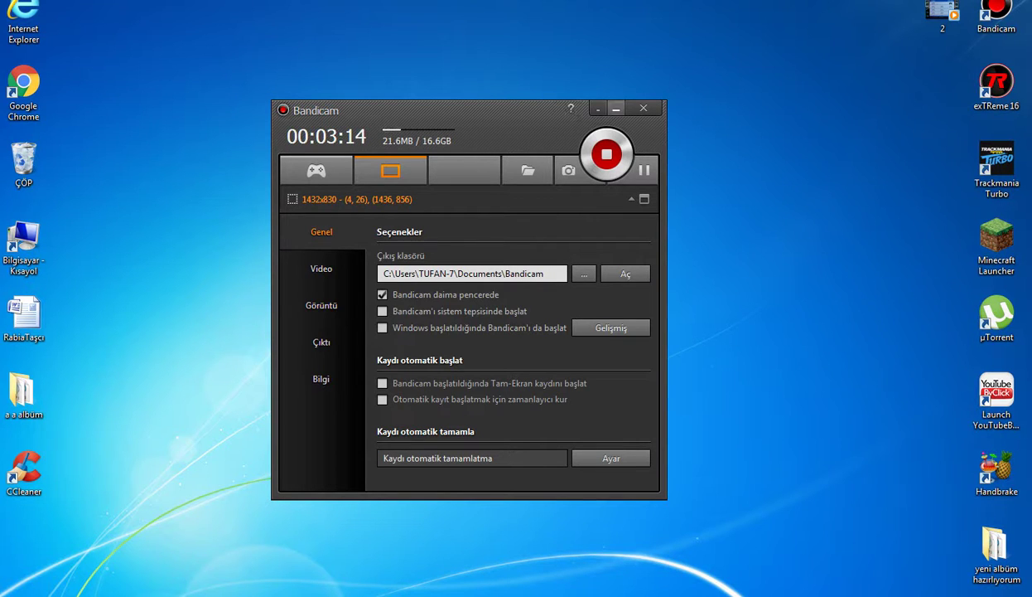
{"action": "left_click", "coordinate": [597, 108]}
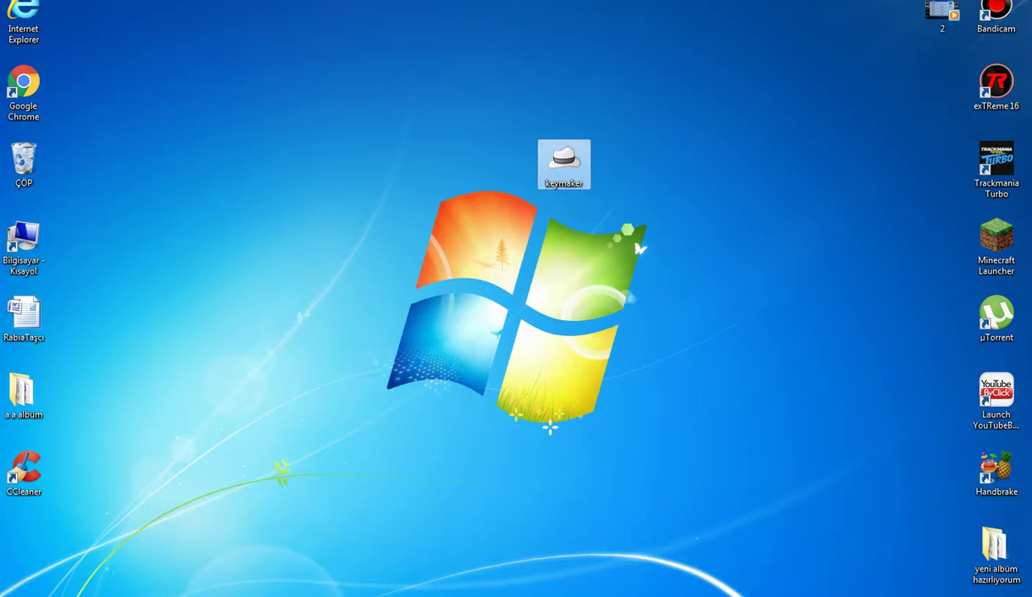
Drop keymaker onto ÇÖP, empty it with Geri Dönüşüm Kutusu'nu Boşalt, and refresh the desktop.
{"action": "left_click_drag", "start_coordinate": [564, 165], "coordinate": [24, 161]}
{"action": "right_click", "coordinate": [42, 159]}
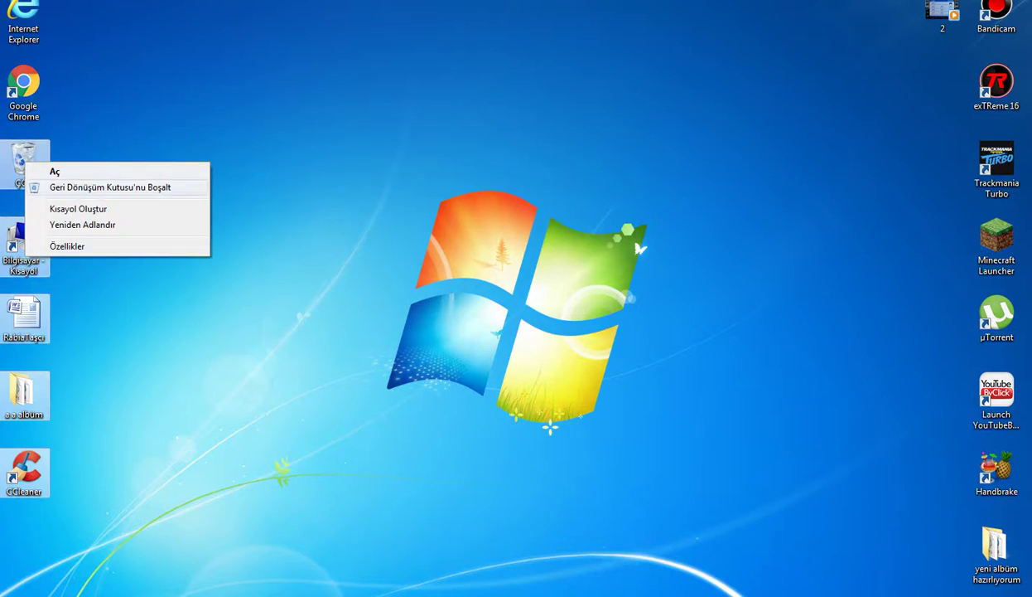
{"action": "left_click", "coordinate": [99, 184]}
{"action": "right_click", "coordinate": [15, 170]}
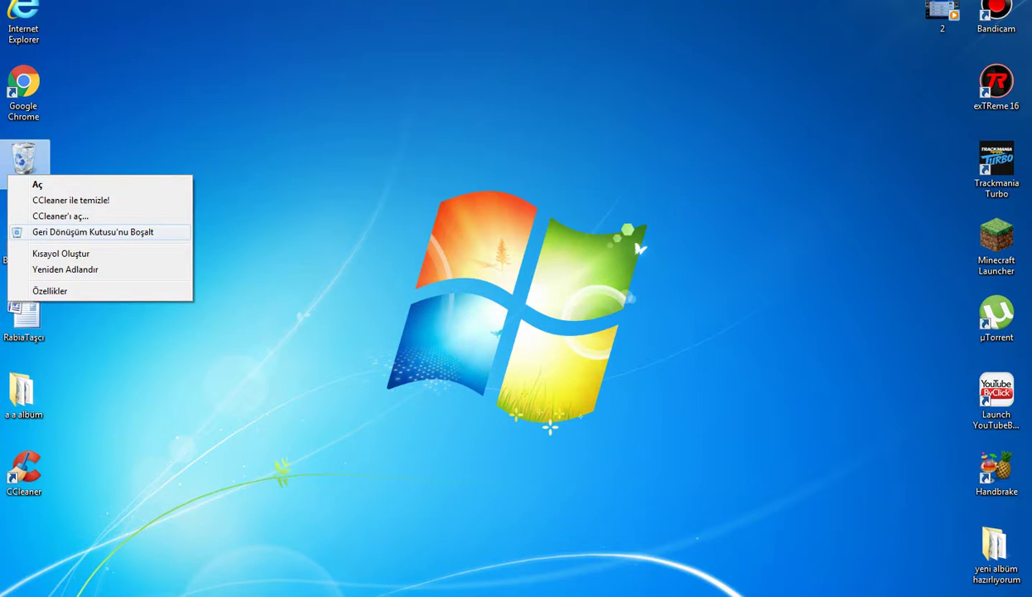
{"action": "left_click", "coordinate": [91, 225]}
{"action": "key", "text": "Return"}
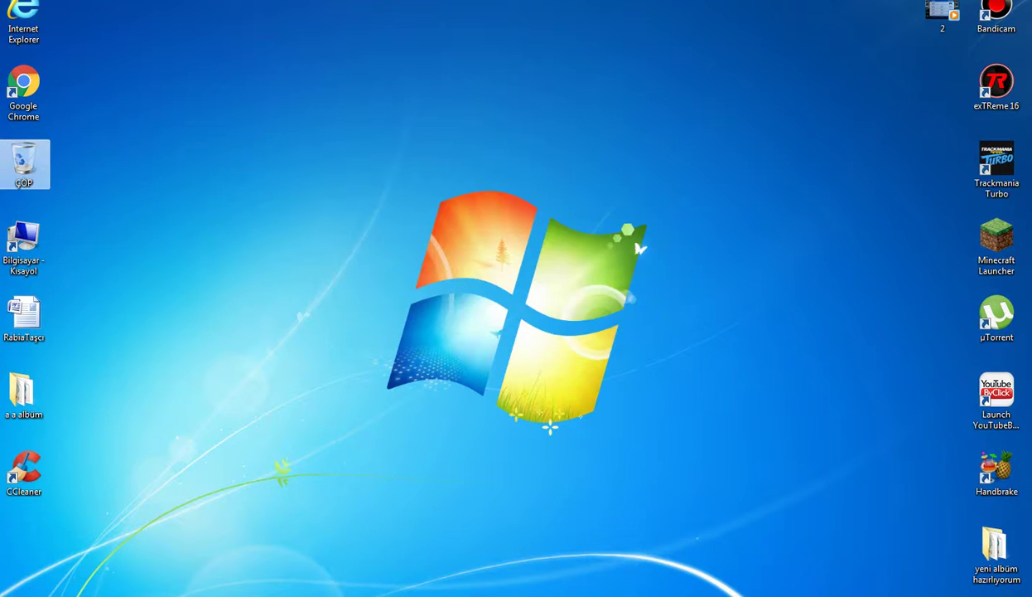
{"action": "right_click", "coordinate": [719, 301]}
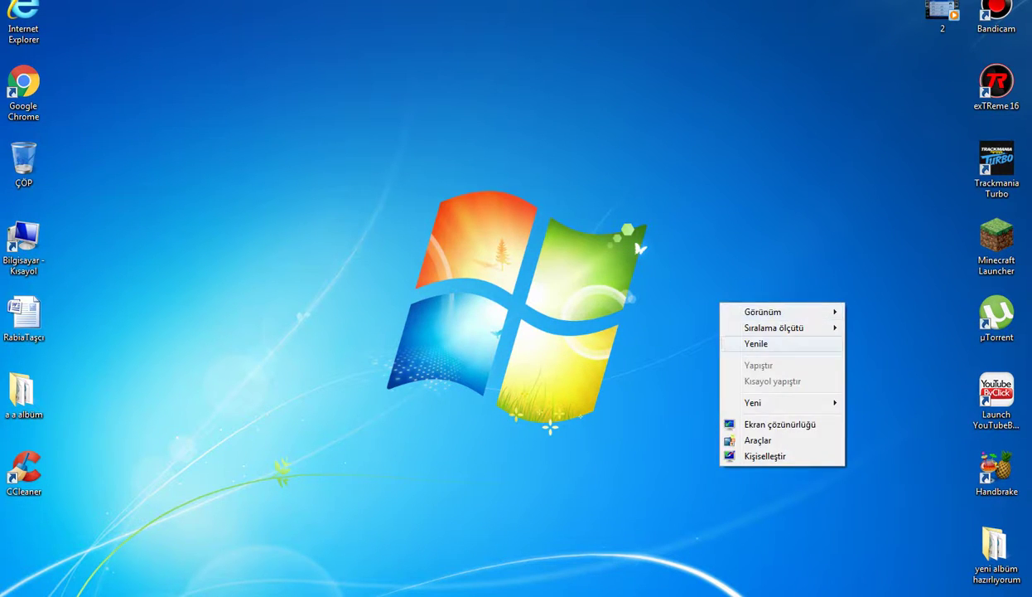
{"action": "key", "text": "Escape"}
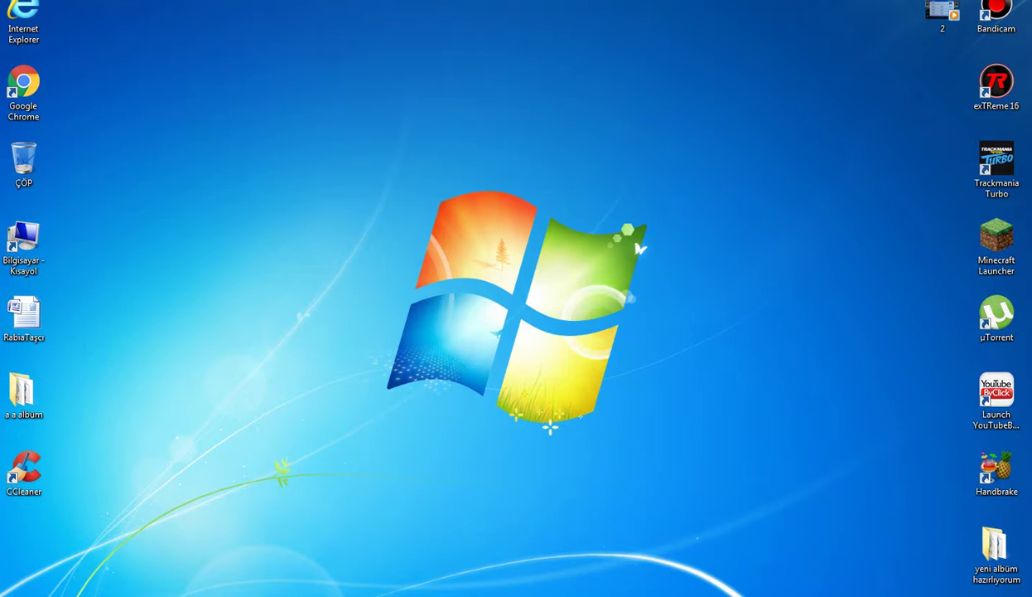